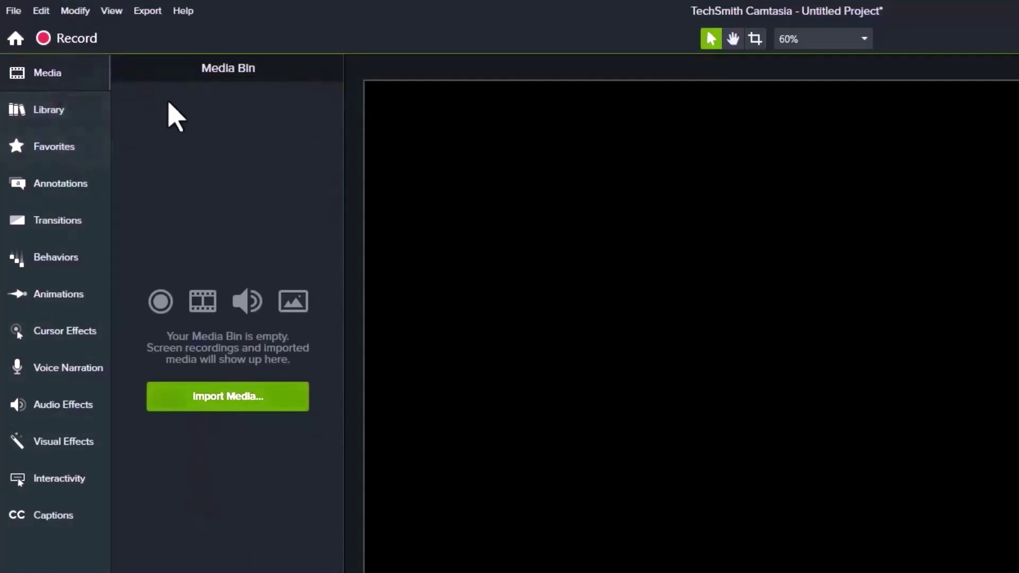
Import the MP4 video "Video tuyên truyền phòng chống ma túy" from the Downloads folder into the project's media.
click(229, 403)
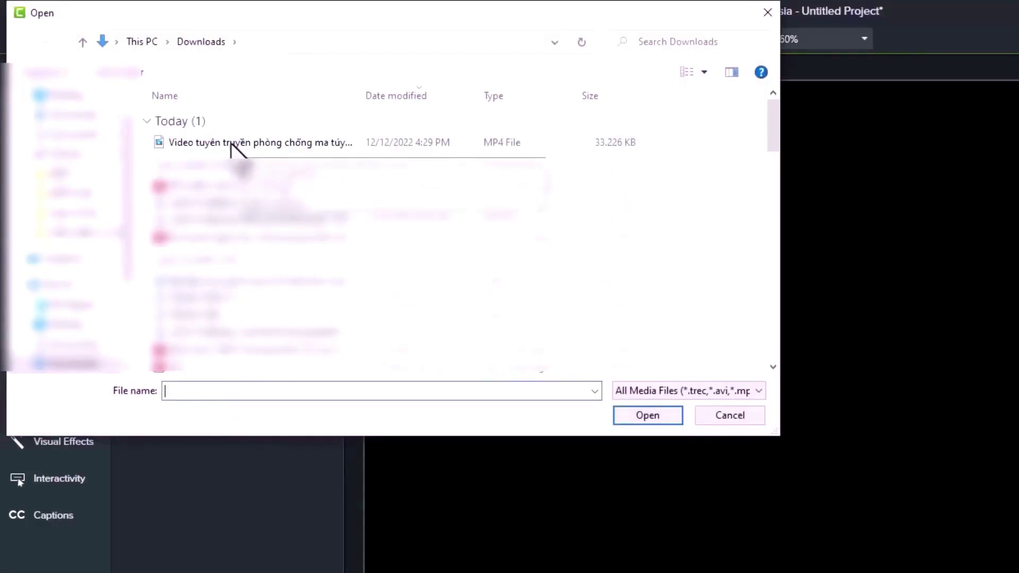
double_click(233, 146)
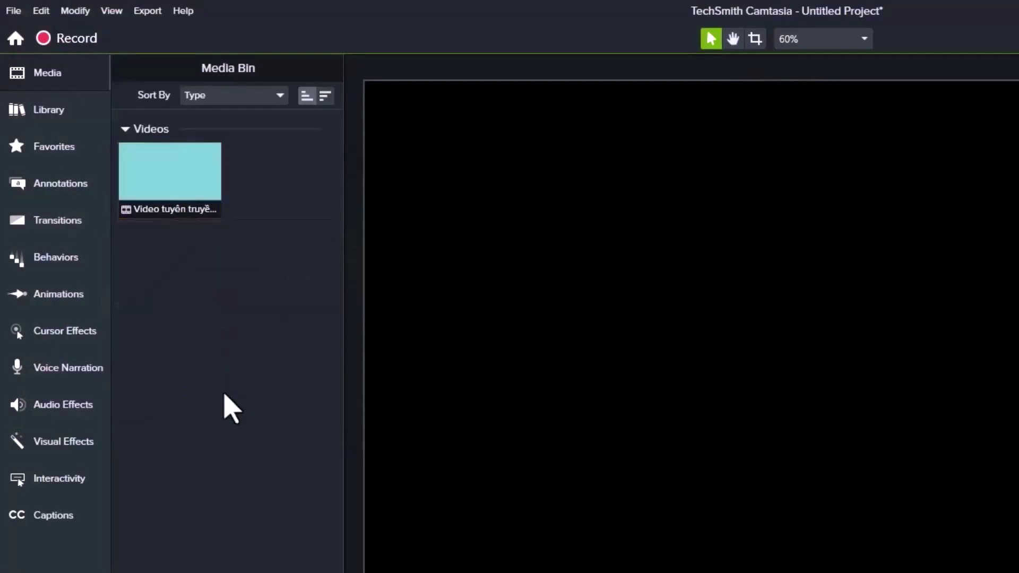
Look through the Camtasia 2022 library's audio tracks, counter callouts and remaining asset folders.
click(53, 113)
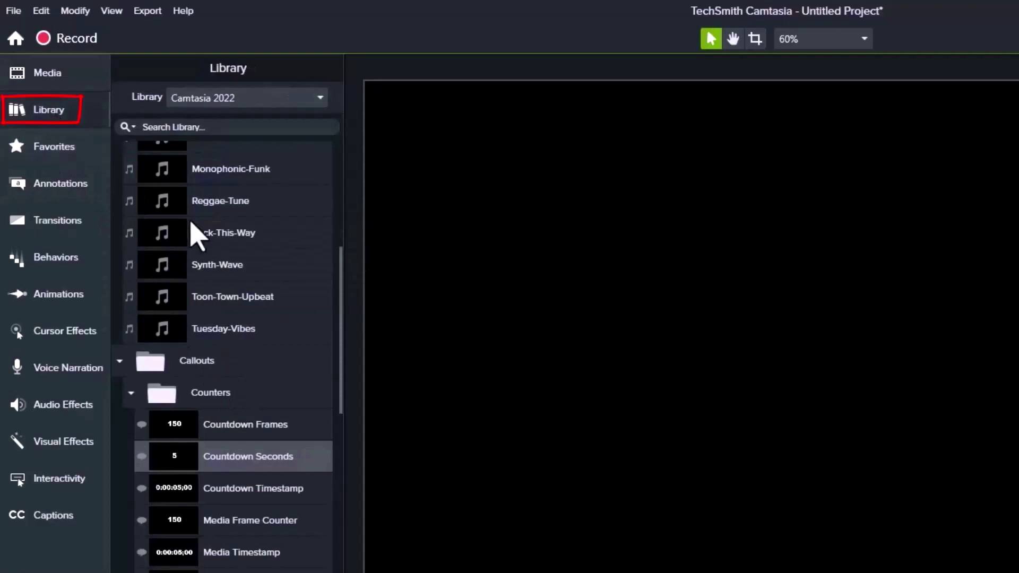
scroll(196, 234, up, 6)
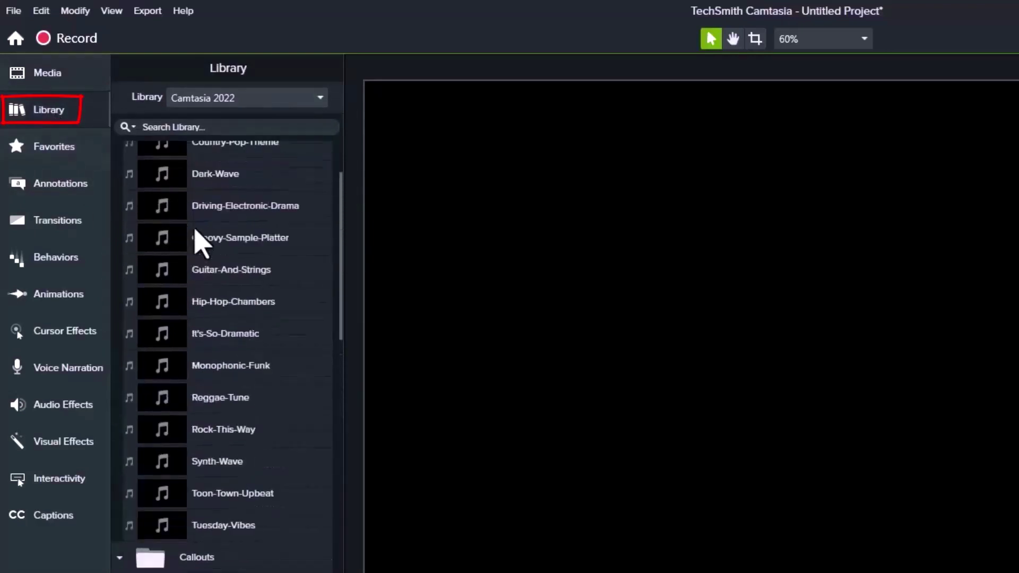
scroll(169, 226, up, 1)
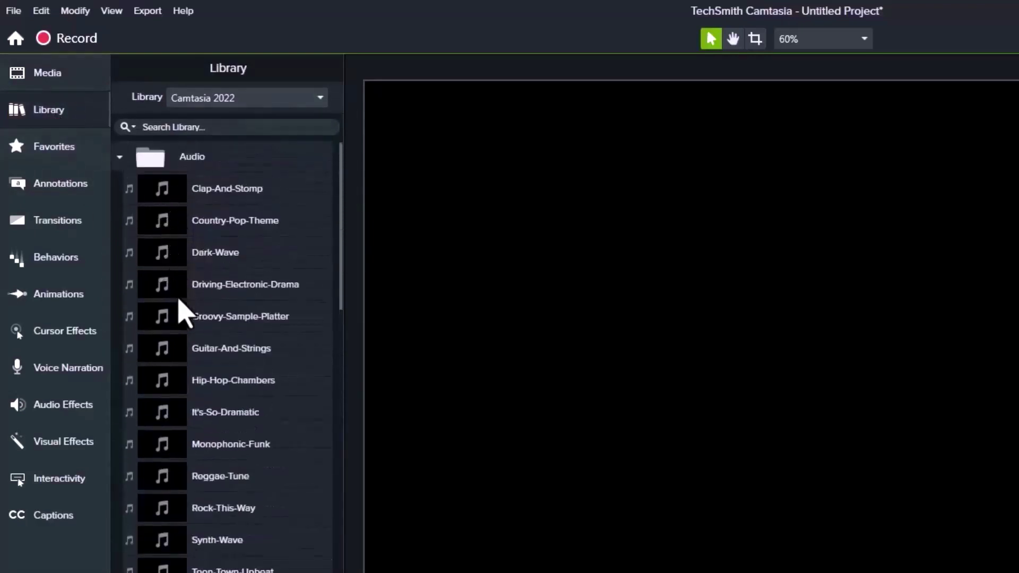
scroll(180, 316, down, 3)
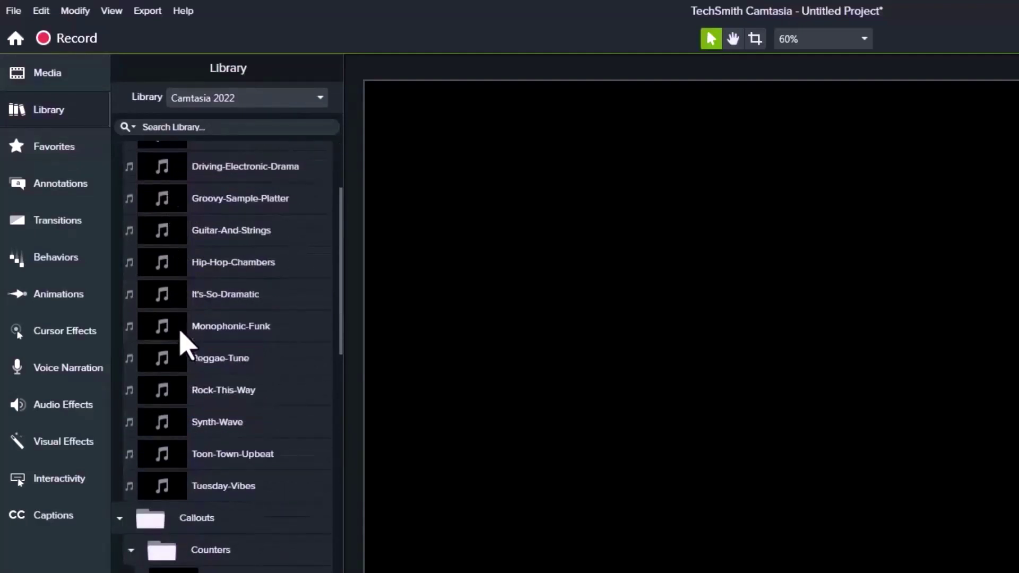
scroll(180, 340, down, 3)
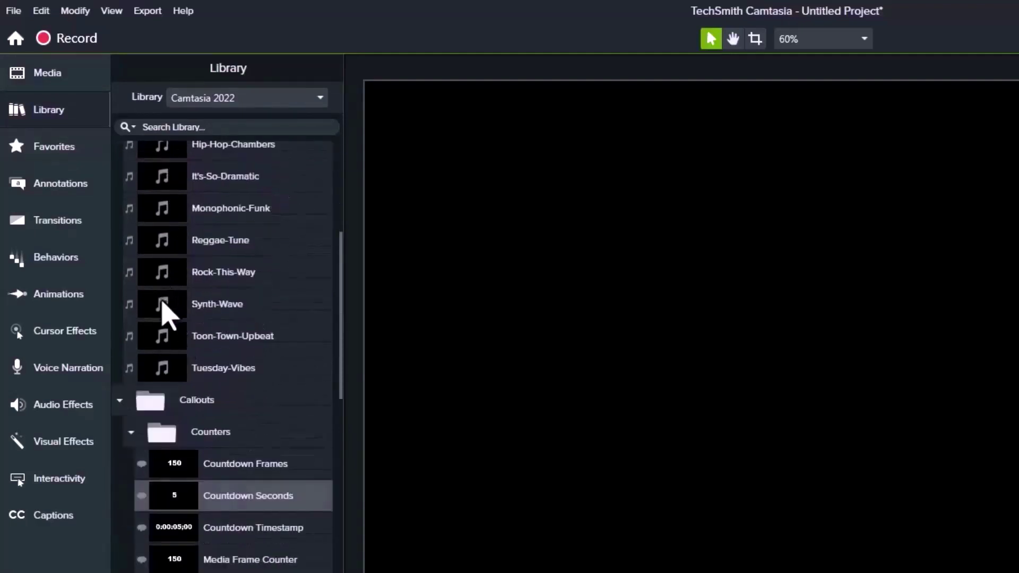
scroll(162, 302, down, 1)
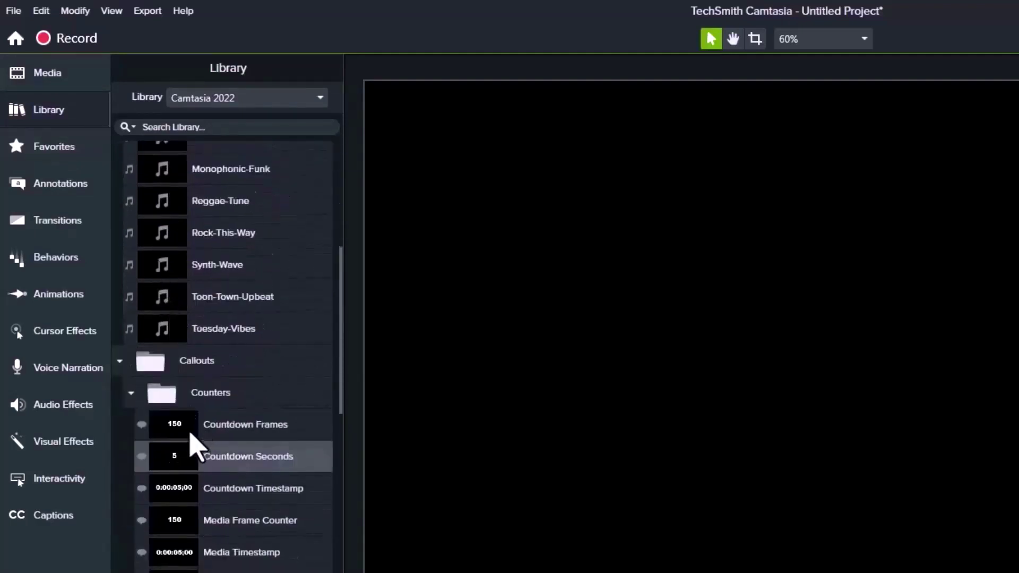
scroll(191, 434, down, 5)
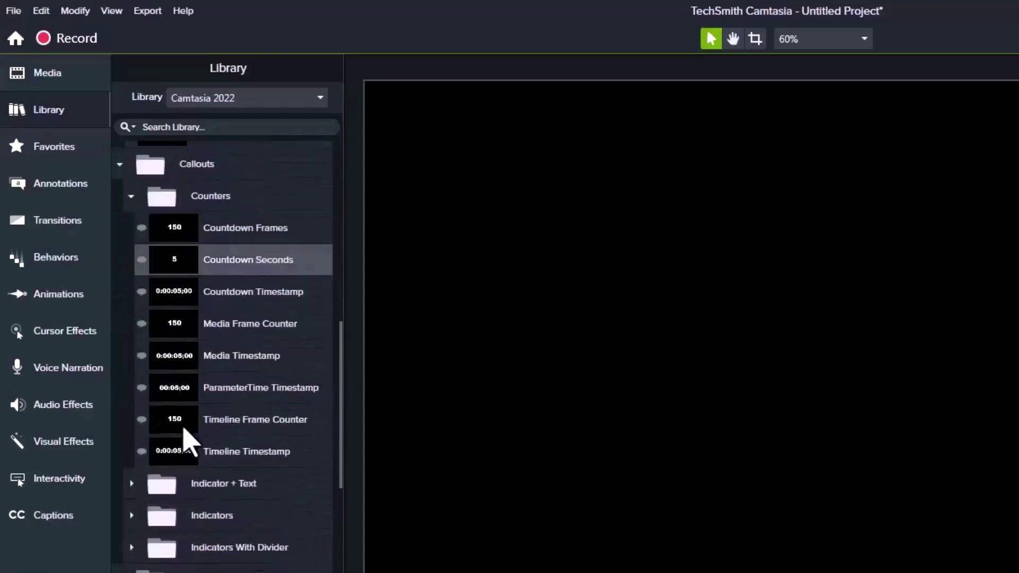
scroll(182, 432, down, 4)
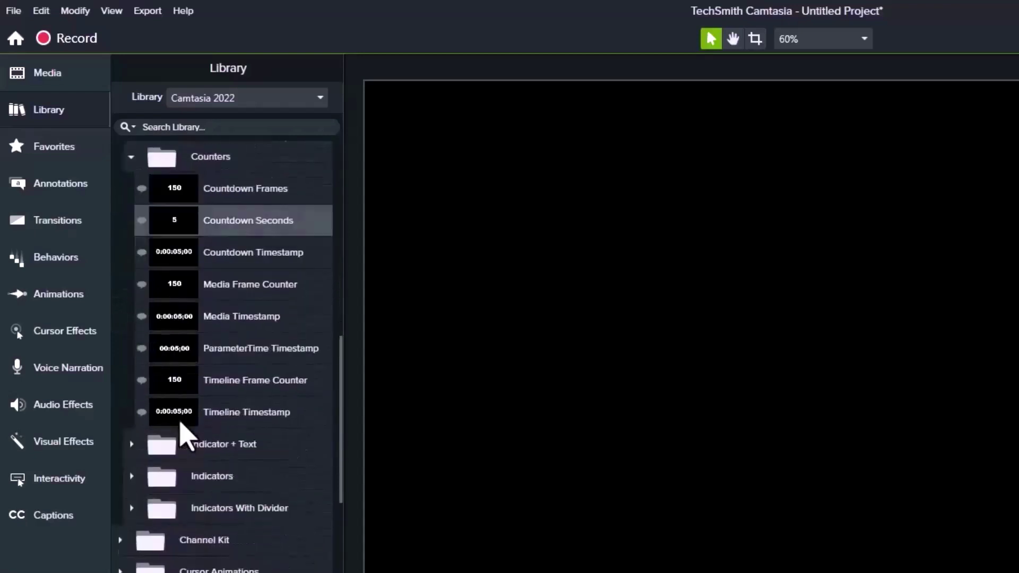
Place a yellow speech bubble, a pink arrow and a green cloud callout on the canvas.
click(66, 188)
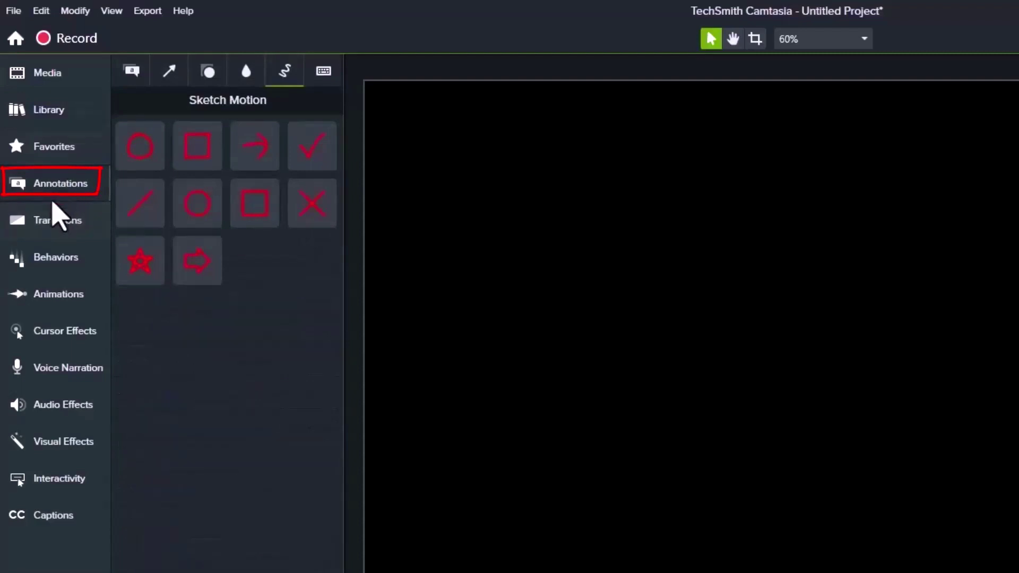
click(131, 71)
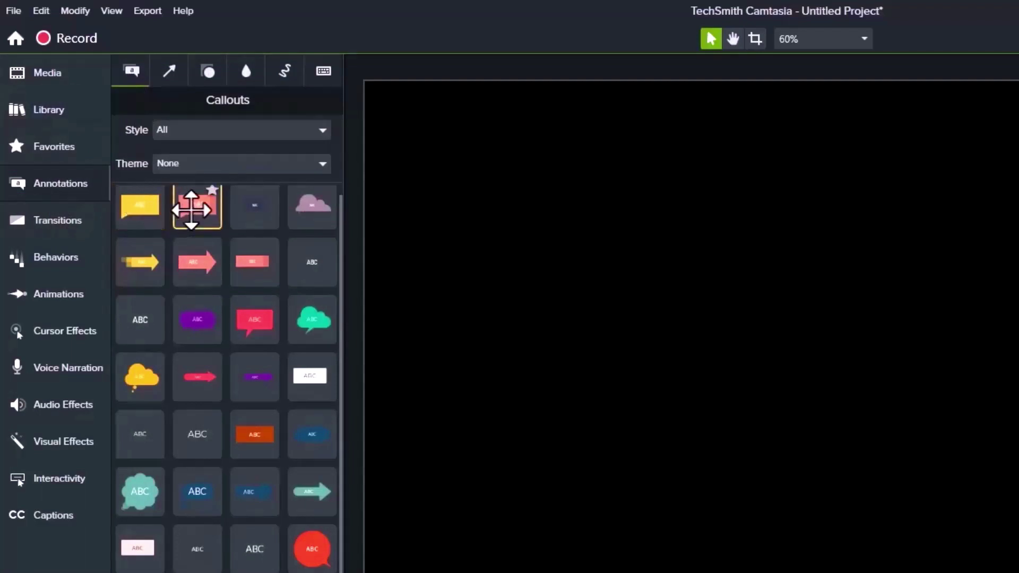
drag(142, 206, 582, 228)
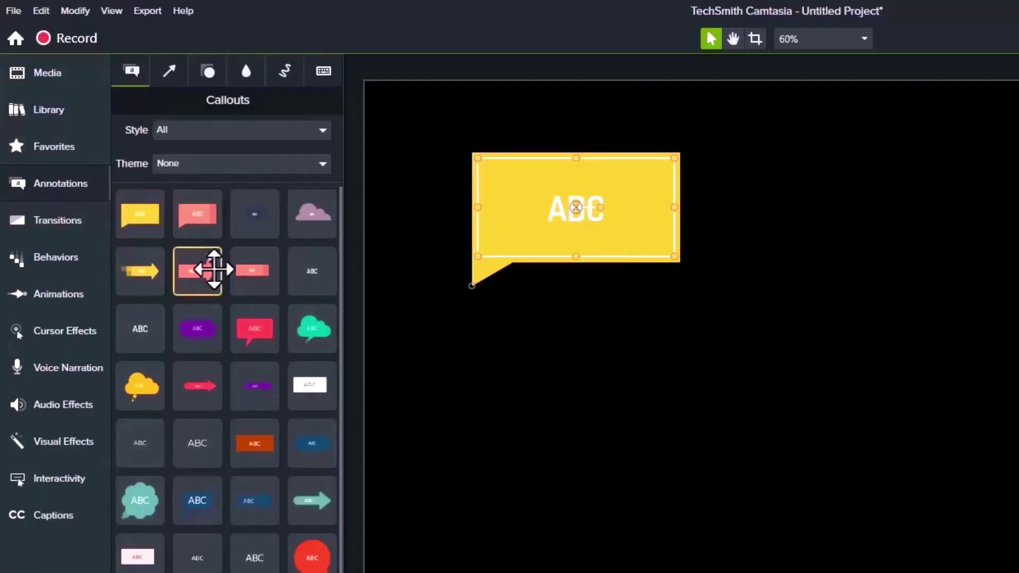
drag(214, 270, 572, 405)
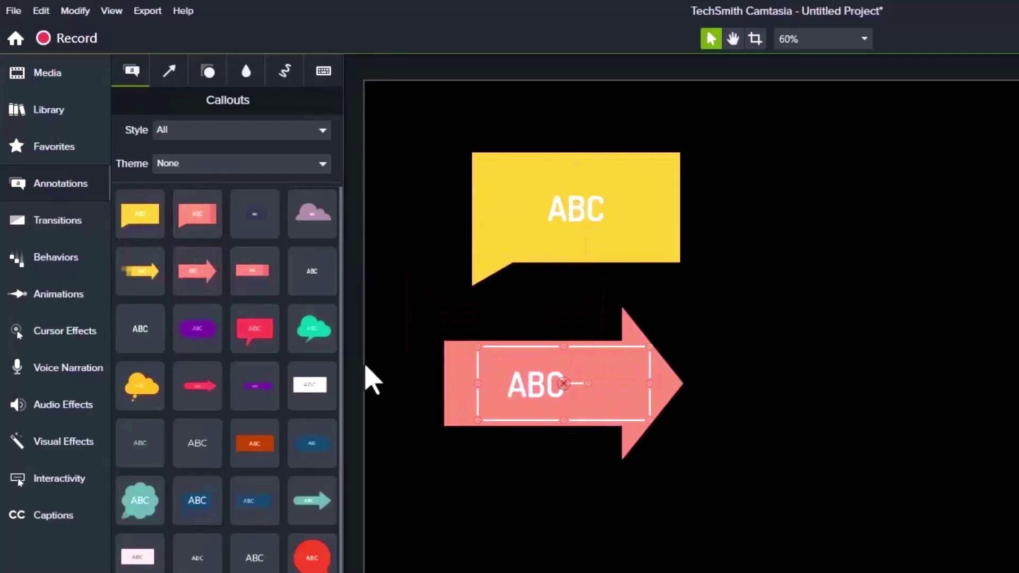
drag(318, 330, 842, 284)
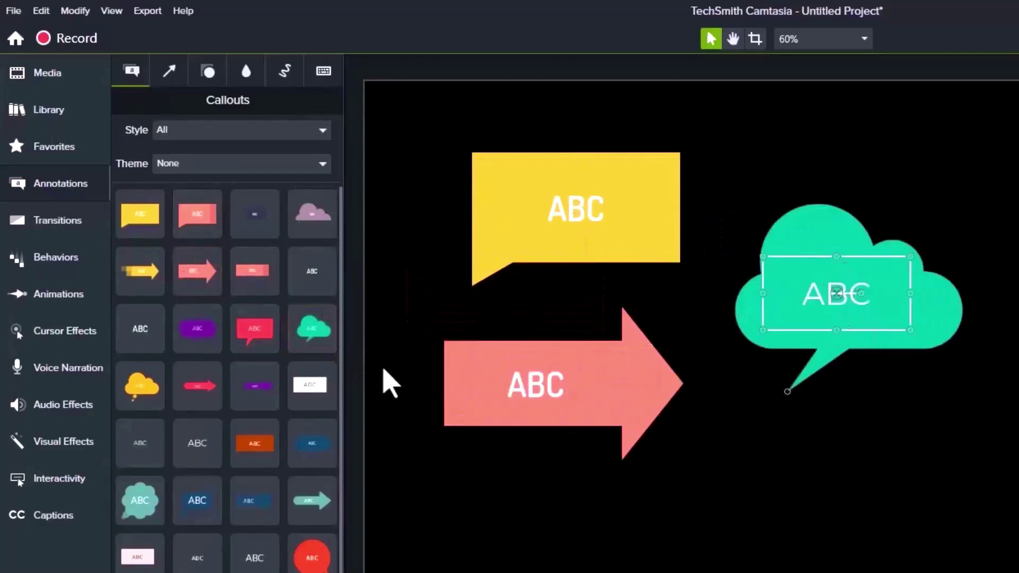
Delete the yellow speech bubble, the green cloud and the pink arrow callouts from the canvas.
click(546, 244)
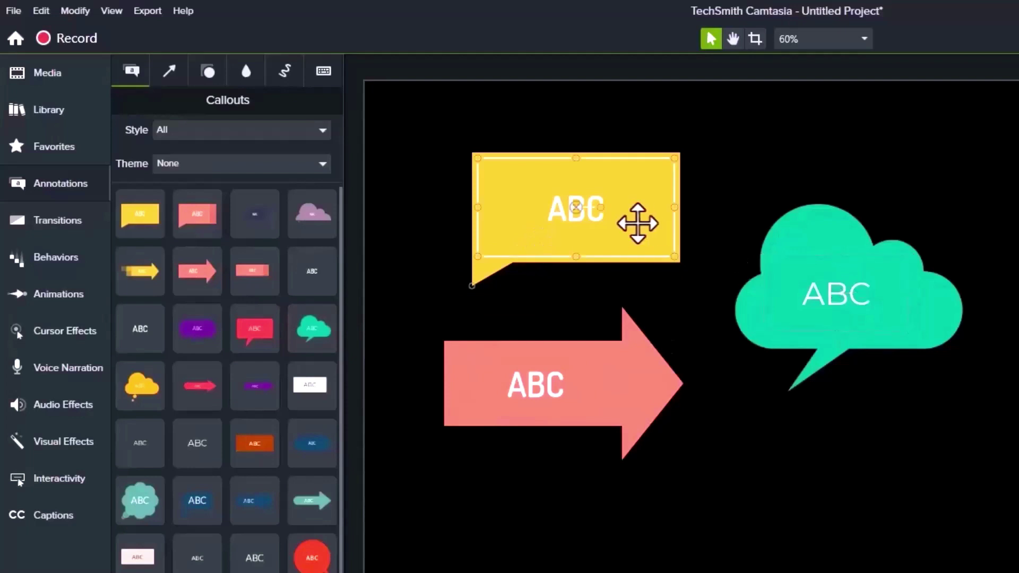
key(Delete)
click(805, 242)
key(Delete)
click(610, 364)
key(Delete)
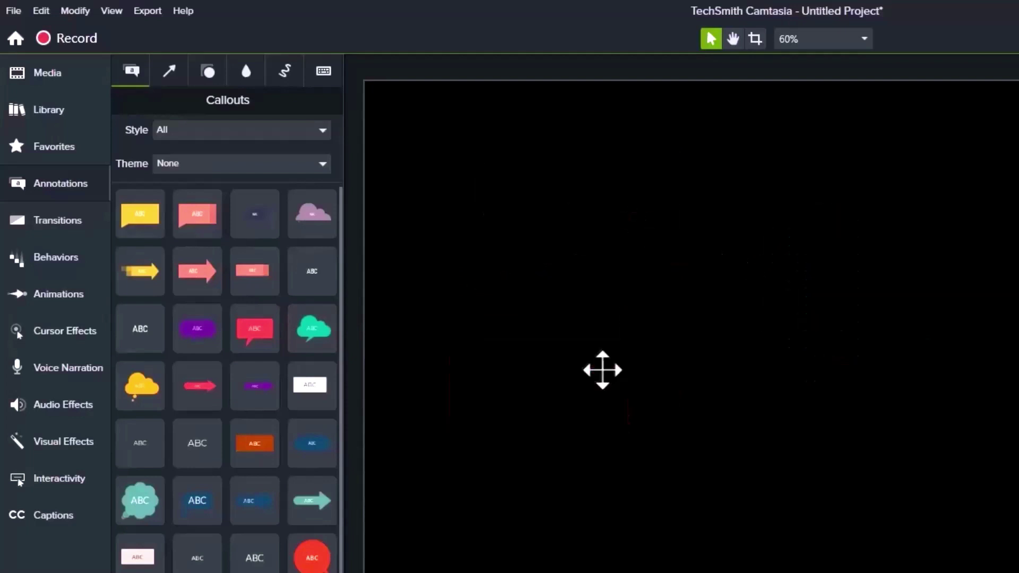
Review the available arrows and lines, shapes, transitions and text behaviors.
click(171, 73)
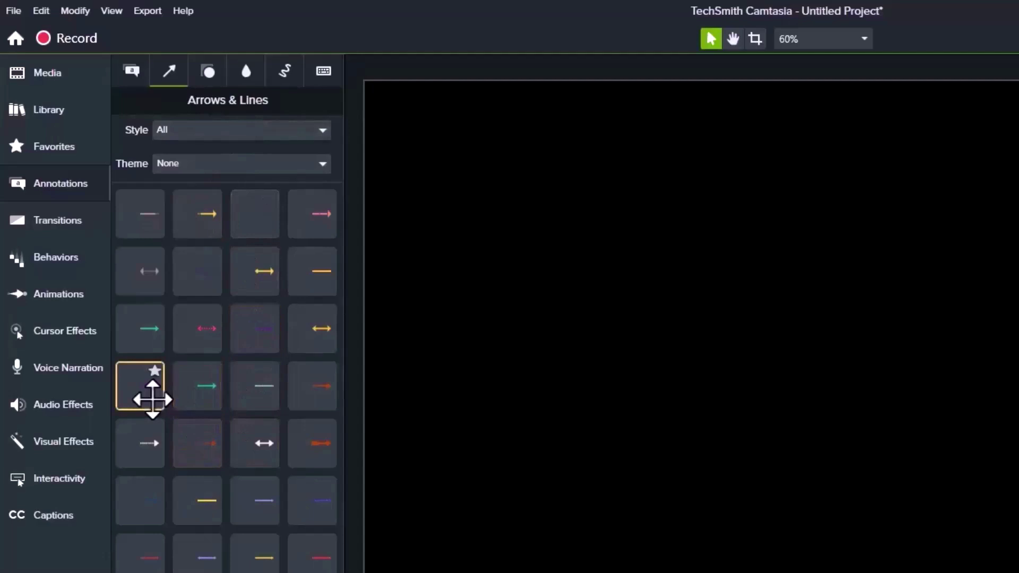
click(207, 72)
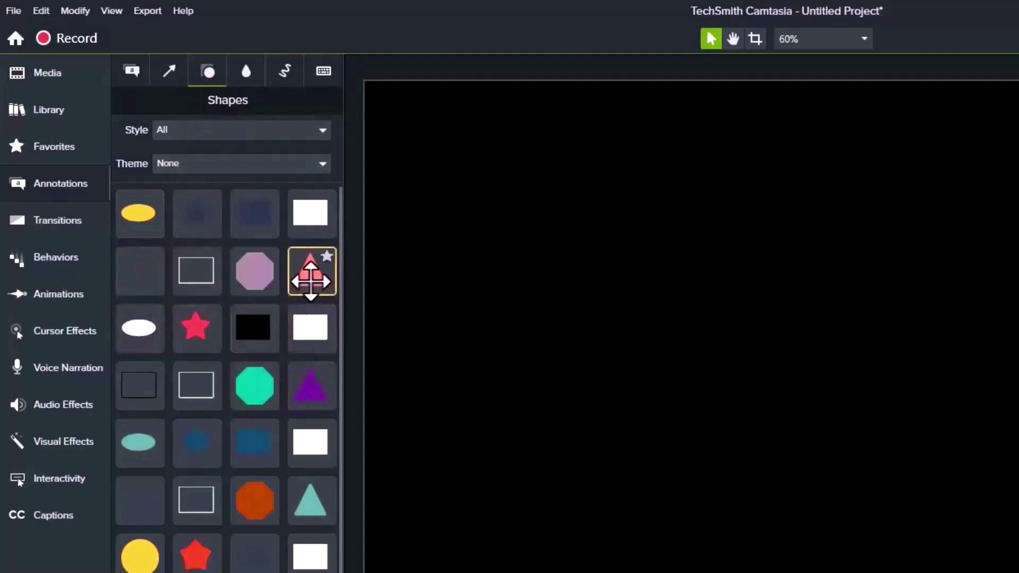
click(54, 223)
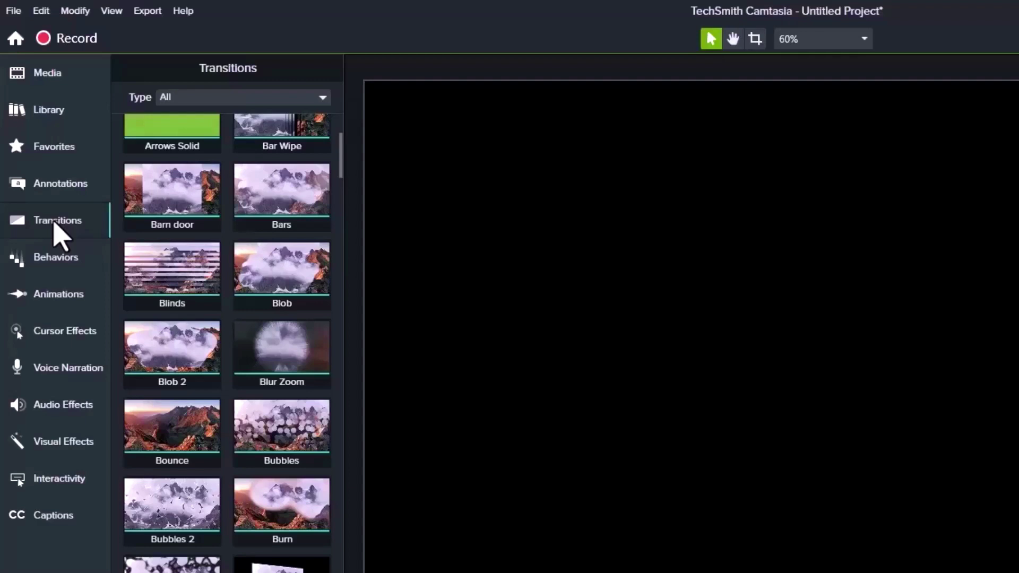
click(155, 189)
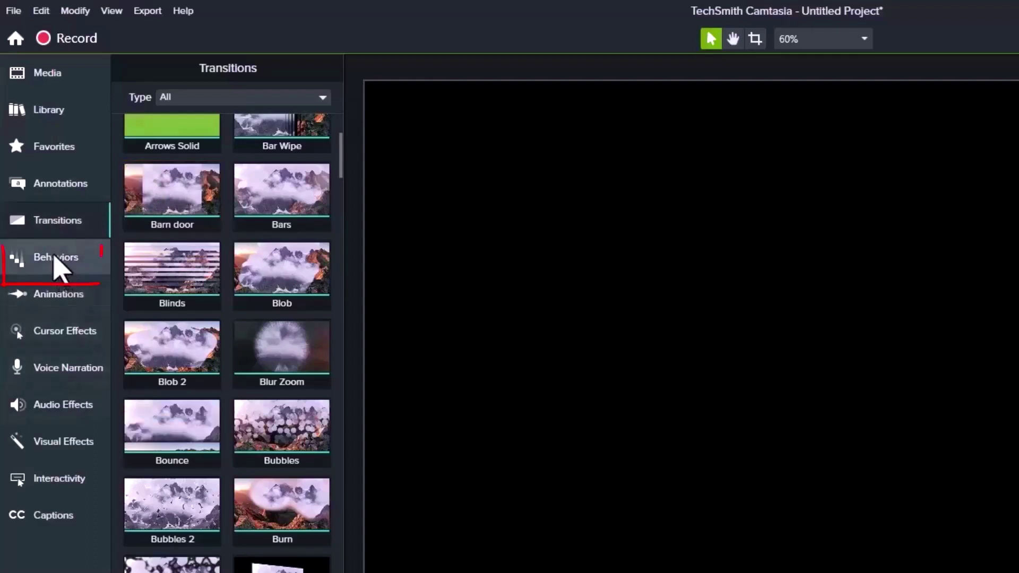
click(56, 258)
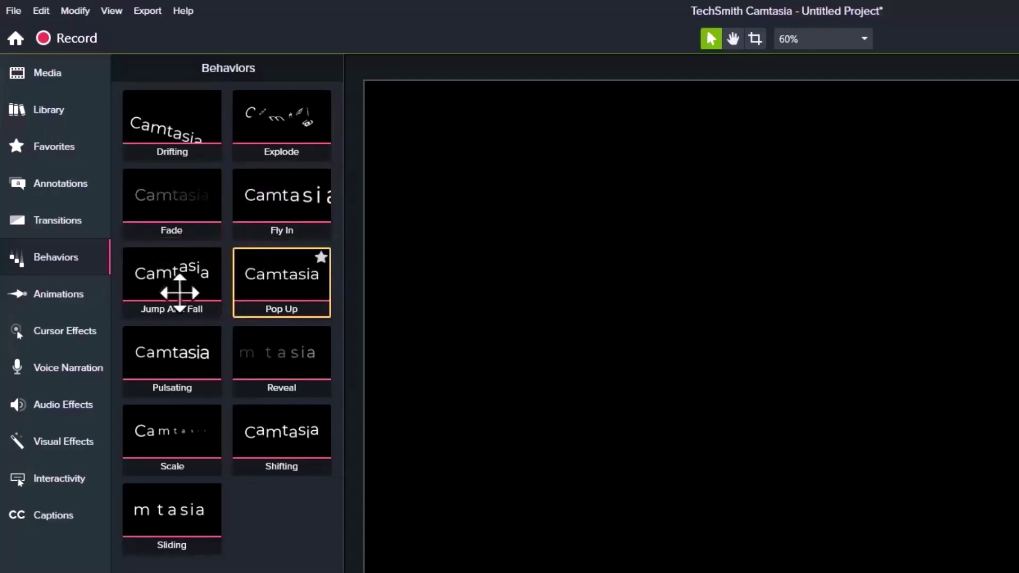
Review the animations, cursor effects, voice narration, audio effects, visual effects and captions, and return to the imported media.
click(80, 295)
click(51, 338)
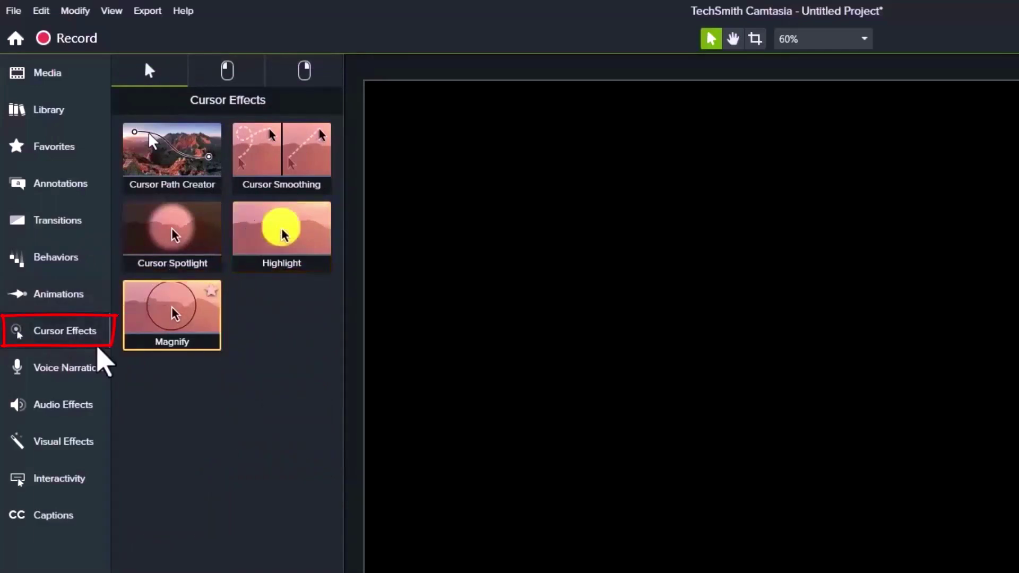
click(74, 372)
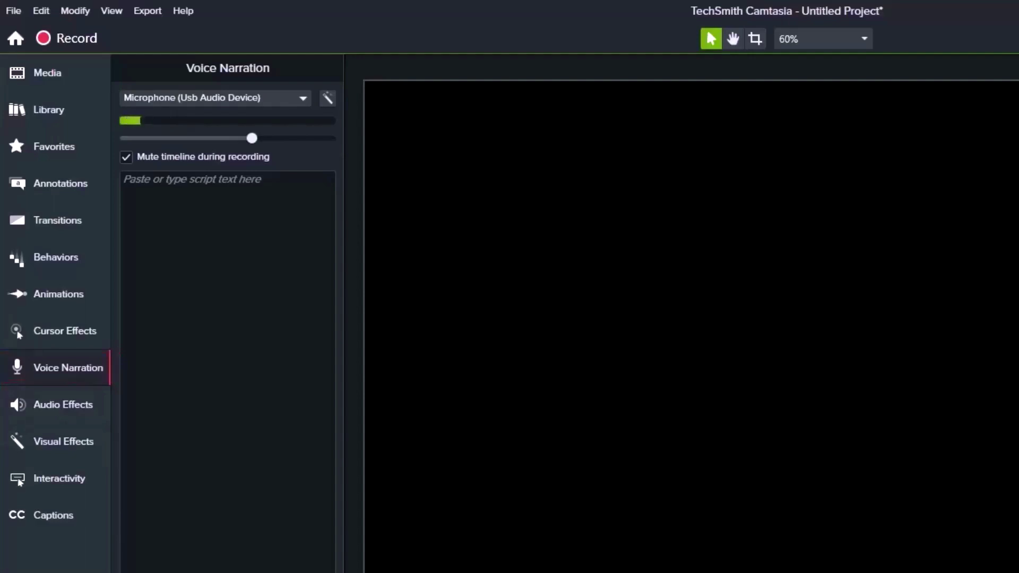
click(69, 412)
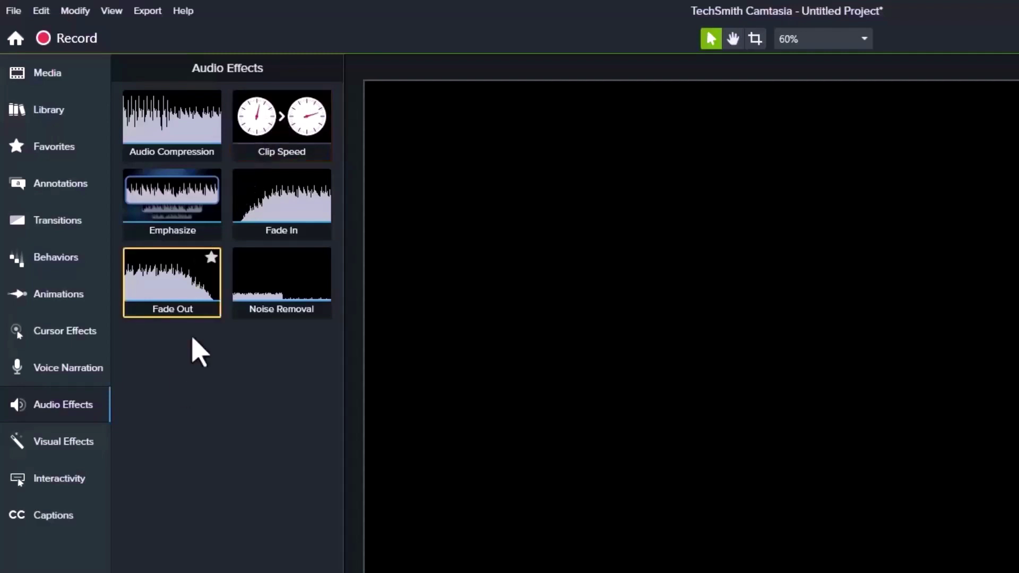
click(57, 452)
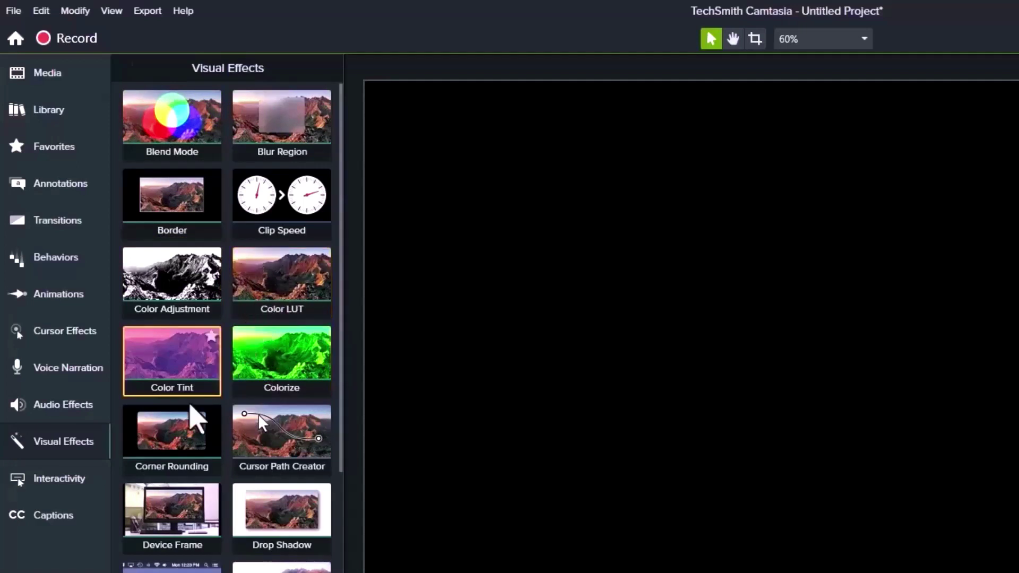
click(53, 515)
click(52, 87)
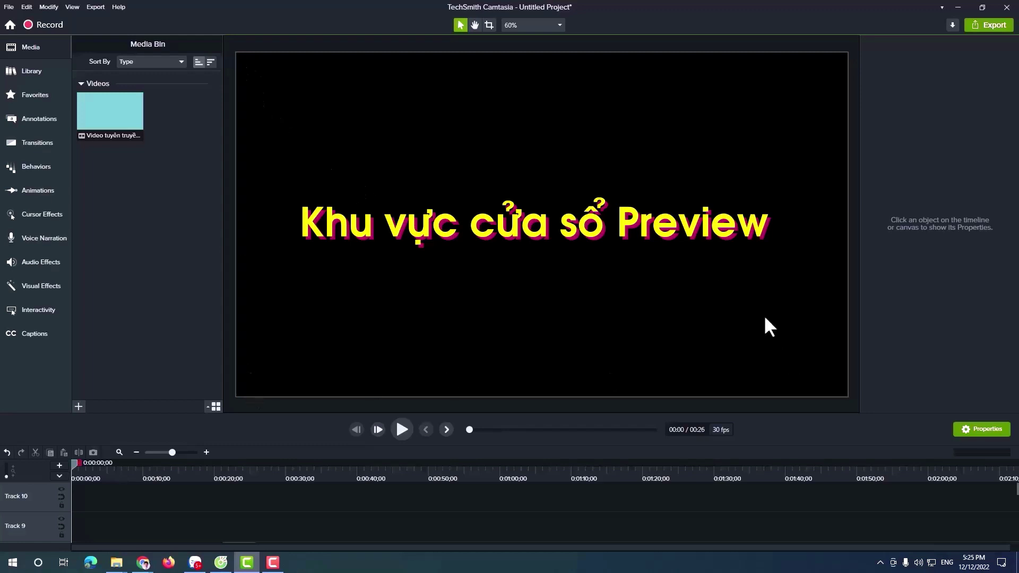
Open the project settings from the canvas and set the canvas color to green.
right_click(391, 212)
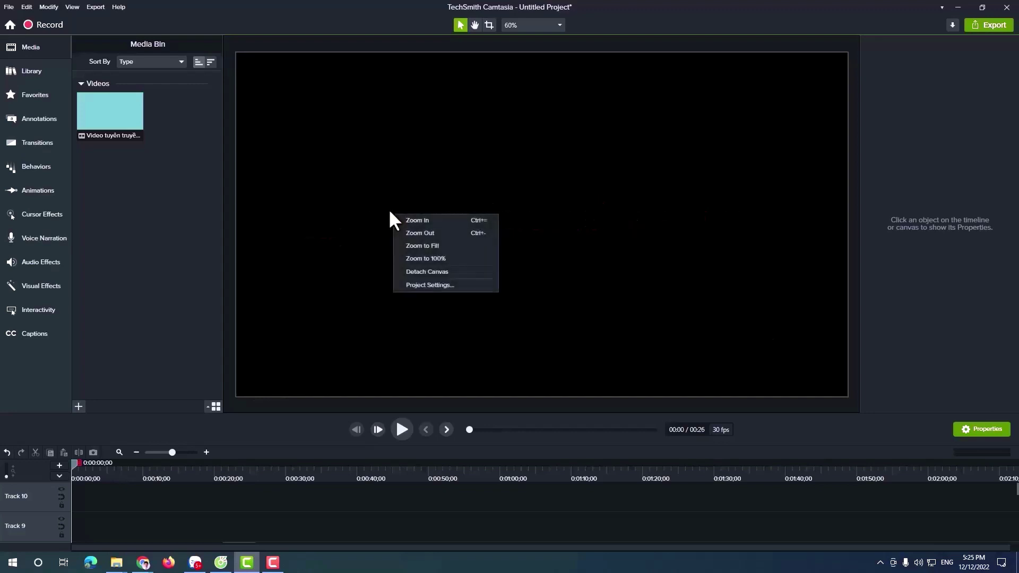
click(431, 286)
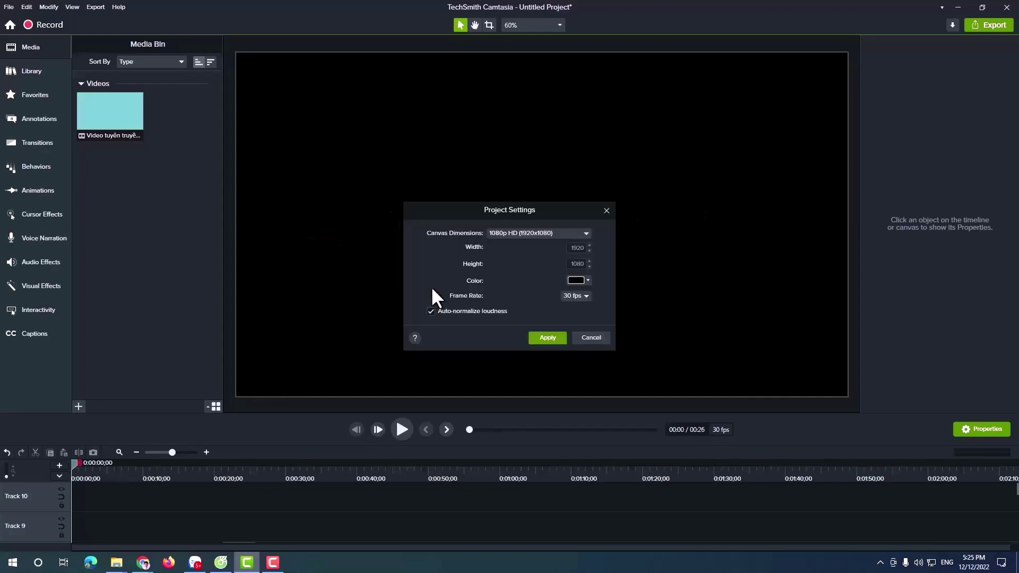
click(586, 279)
click(573, 313)
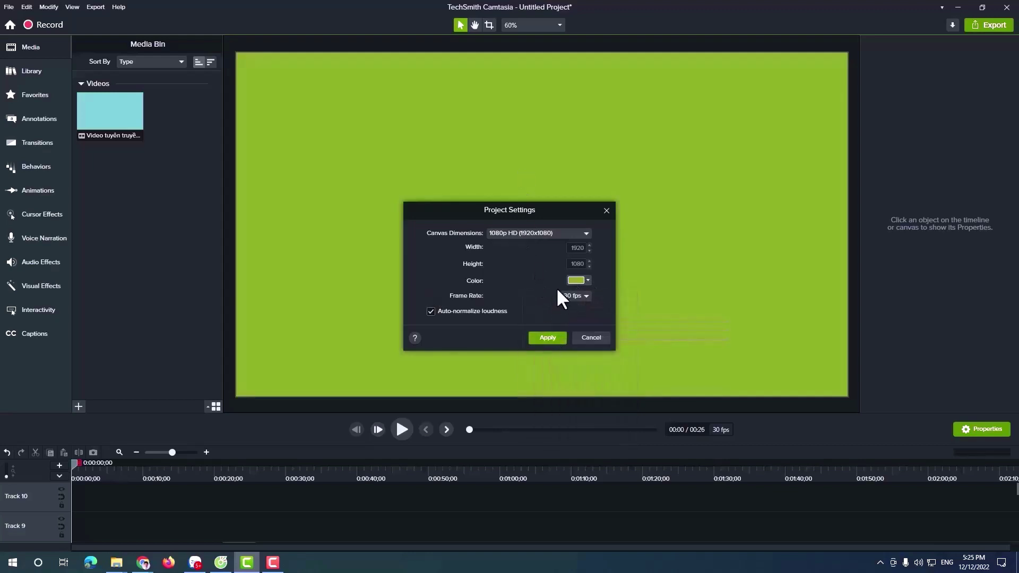
Switch the canvas dimensions to Custom and apply the project settings.
click(587, 233)
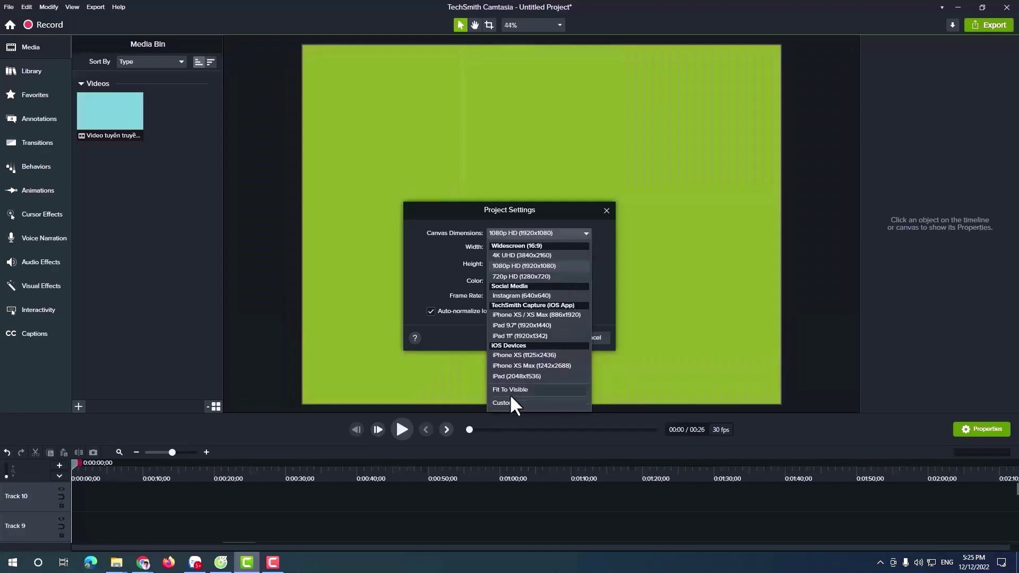
click(509, 402)
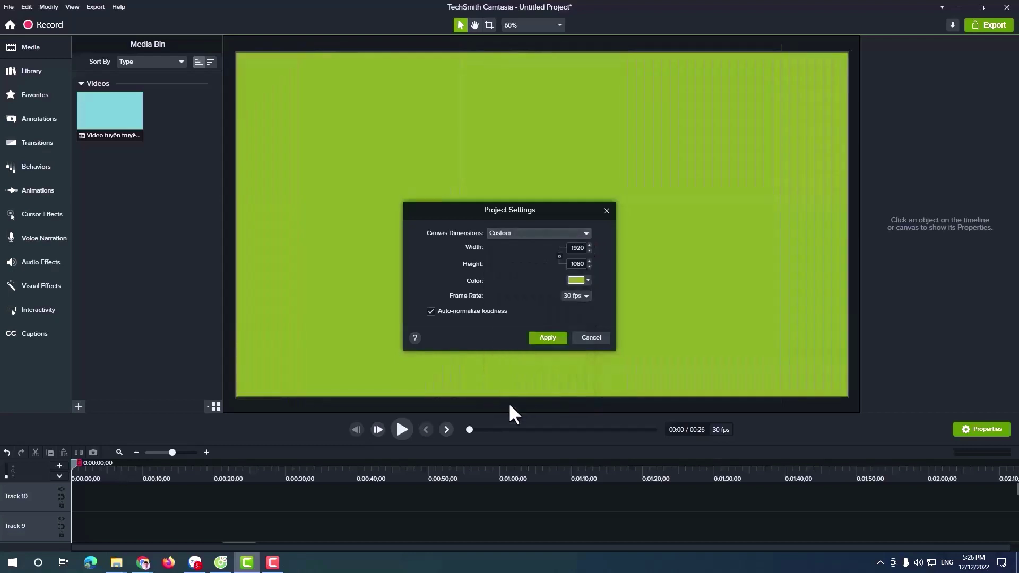
double_click(575, 248)
click(548, 339)
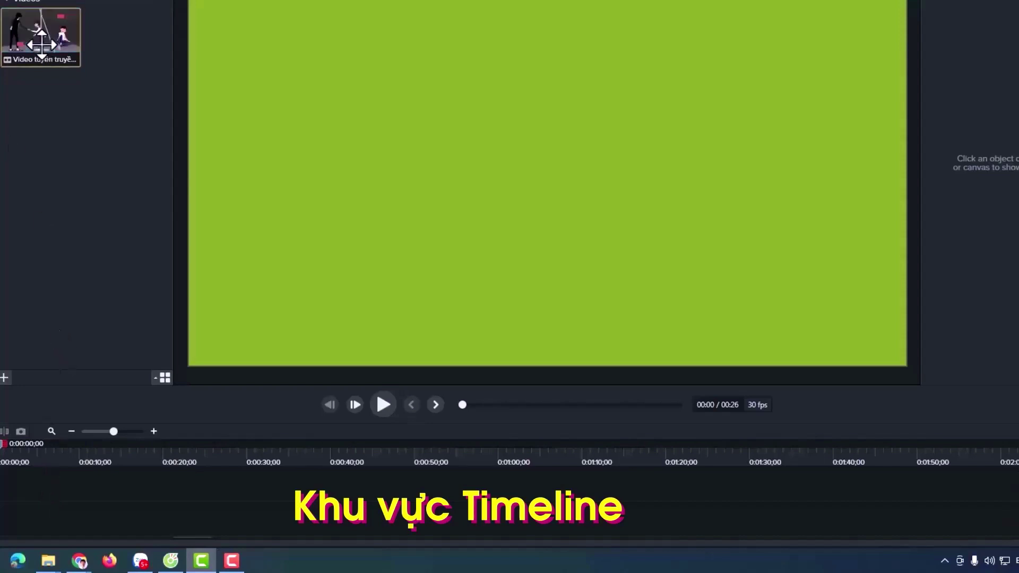
Place the imported video on a track at the start of the timeline.
mouse_move(41, 41)
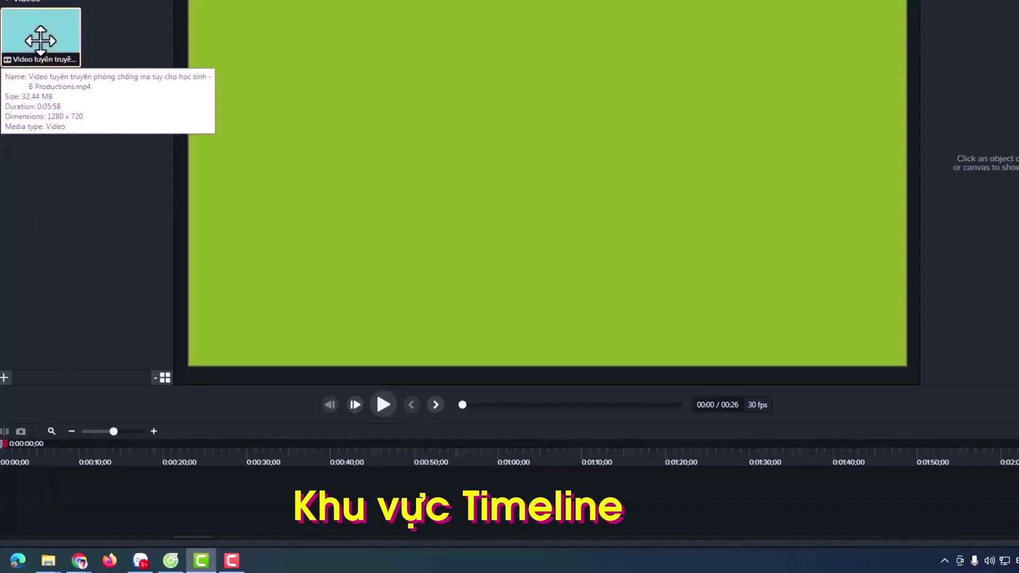
drag(41, 41, 16, 523)
mouse_move(79, 561)
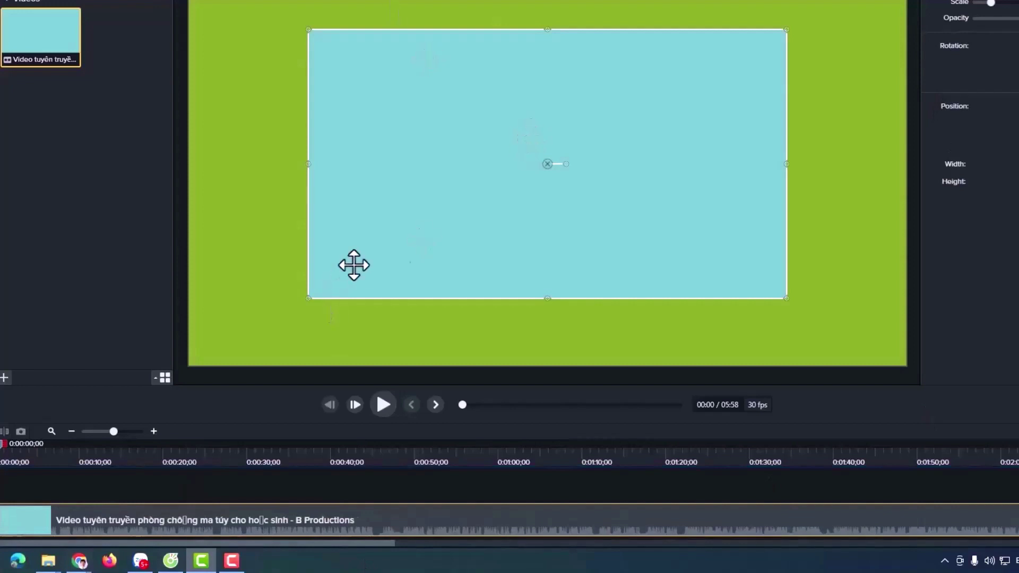
Scale the video to fit the whole canvas.
right_click(465, 206)
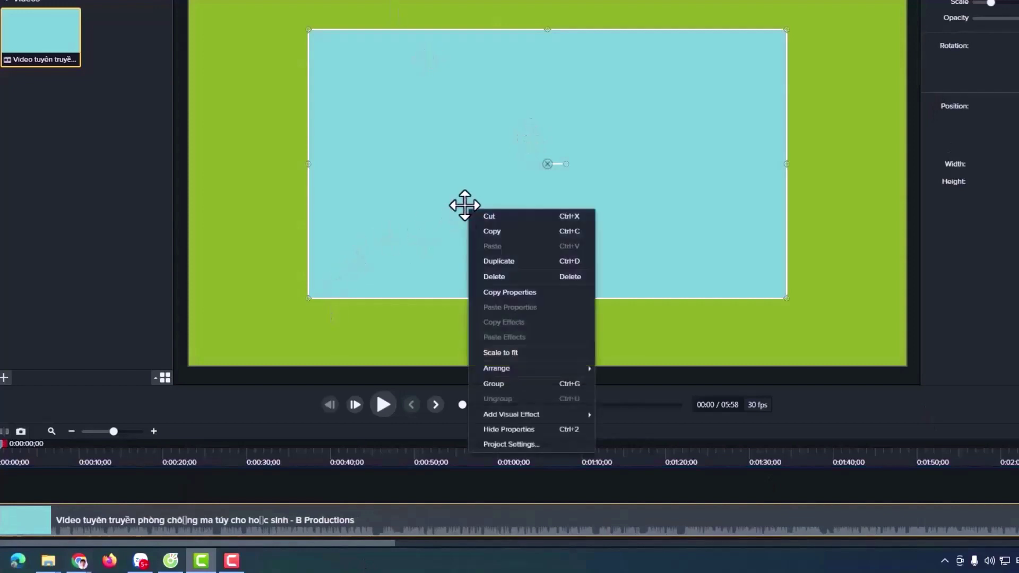
click(505, 353)
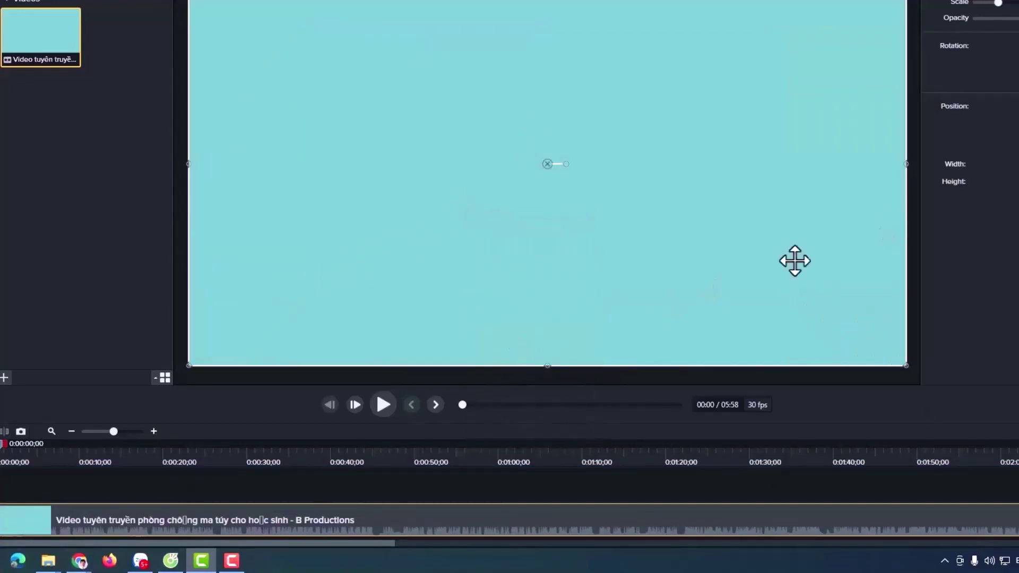
Split the video at 0:00:16;06 and shift its second part along Track 1 to start at about 25 seconds.
drag(2, 443, 9, 445)
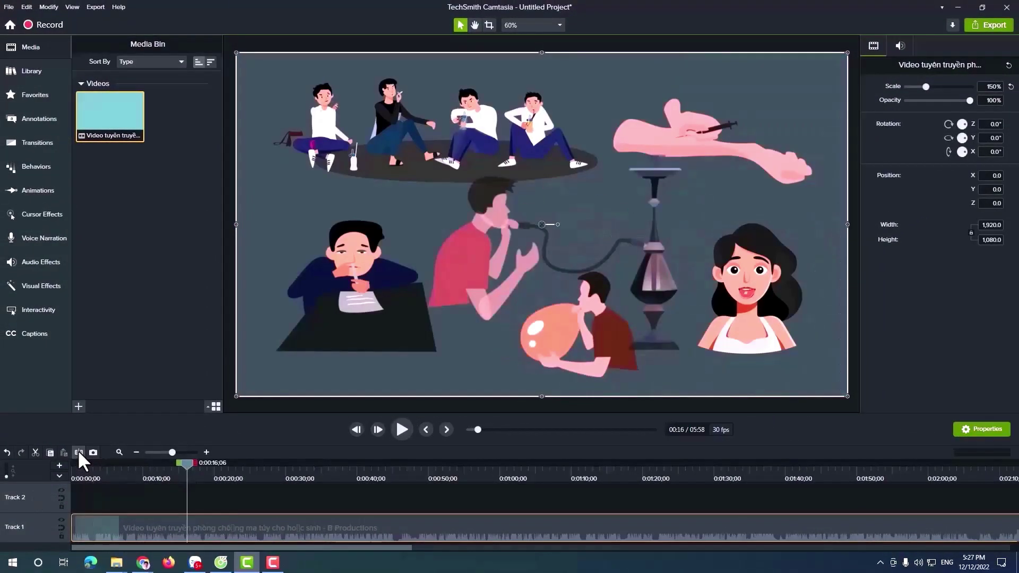
click(79, 453)
drag(256, 522, 319, 520)
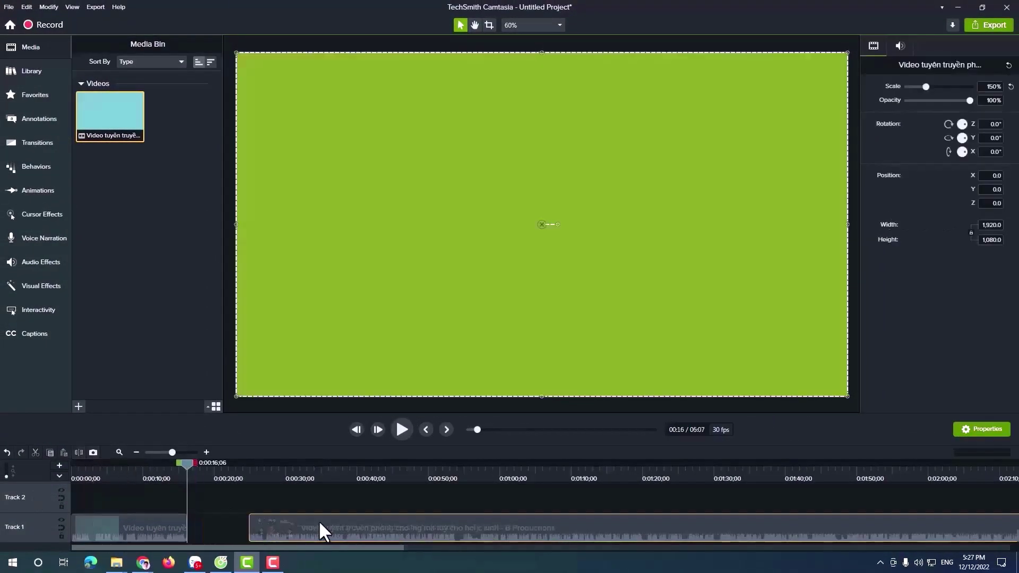
Move the playhead to 0:00:40;13, cut the second clip from Track 1, and undo the cut.
drag(192, 466, 360, 465)
click(35, 452)
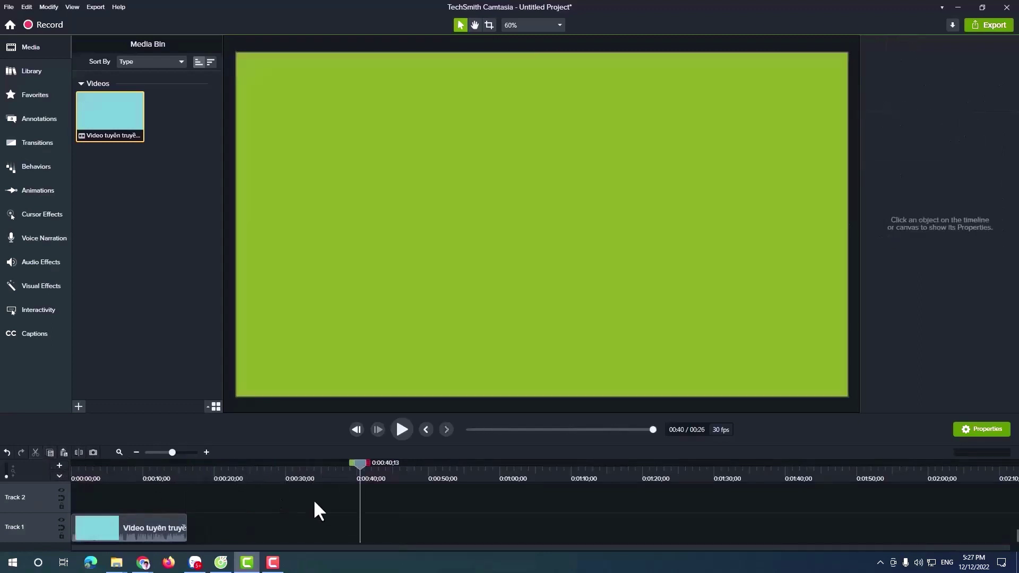
key(ctrl+z)
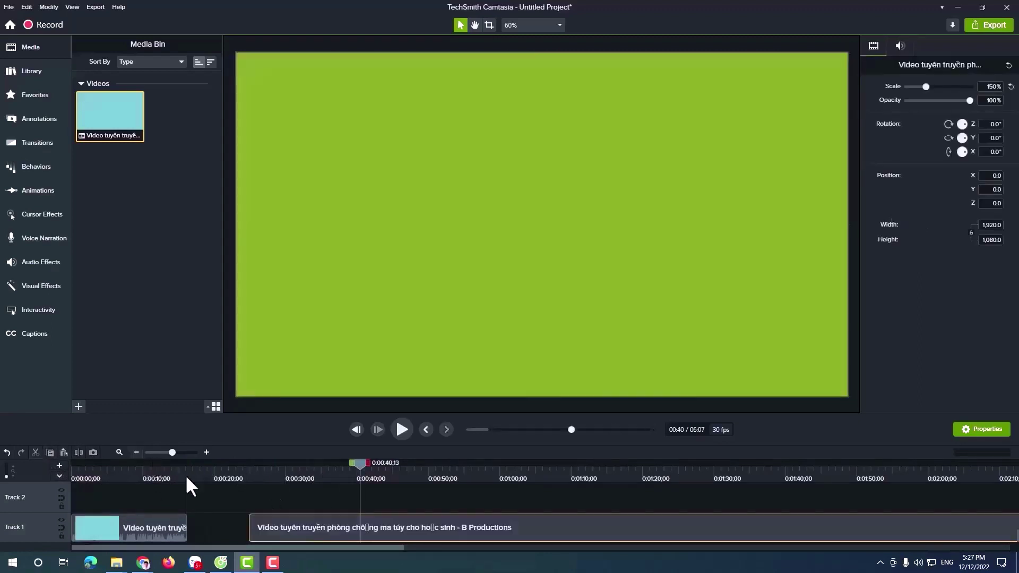
Split the second clip on Track 1 at the playhead and place its later part at the start of Track 2.
click(78, 453)
drag(362, 517, 84, 497)
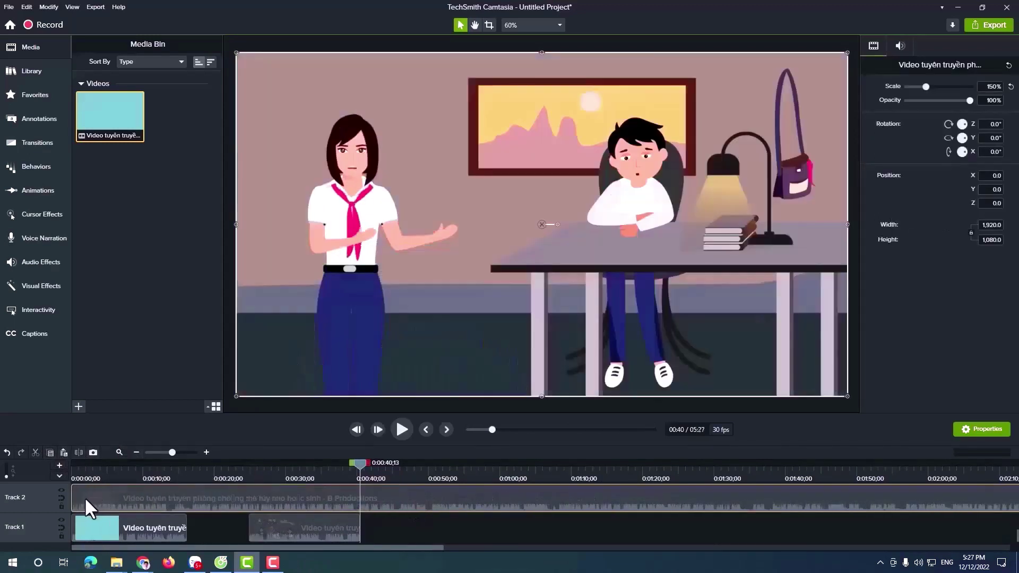
click(405, 521)
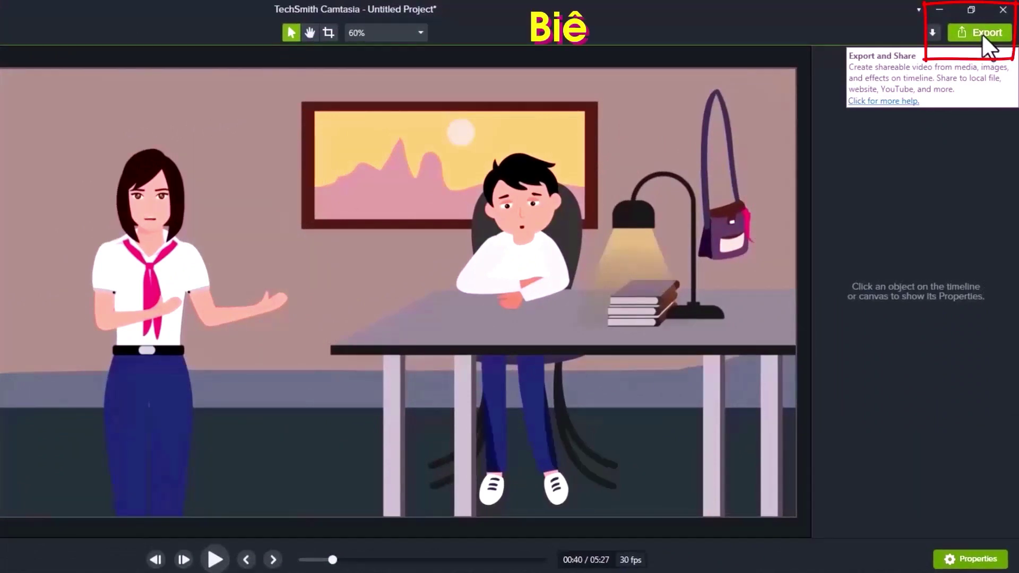
Start exporting the project to a local file and enter a file name starting with "cl".
click(982, 34)
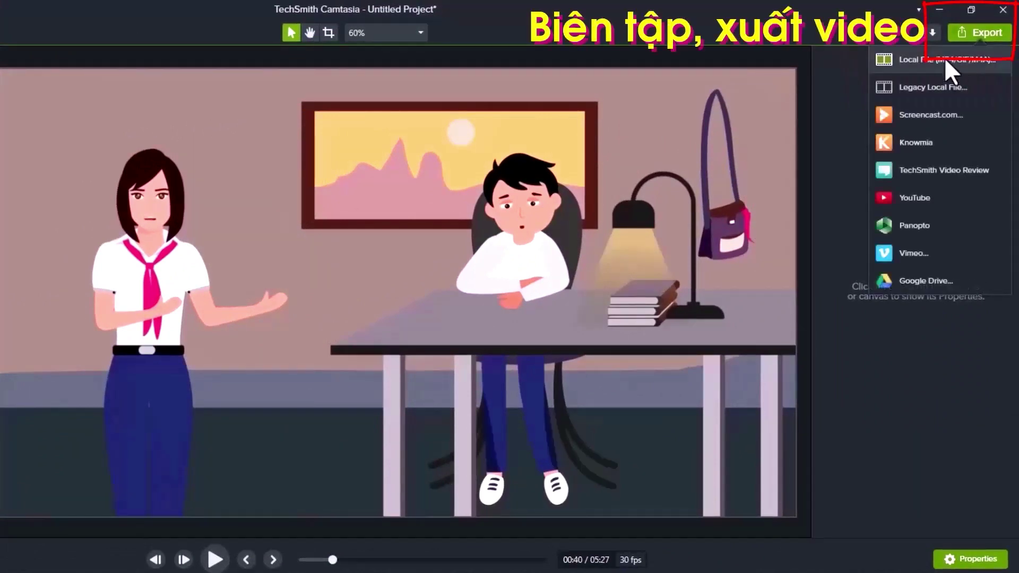
click(944, 59)
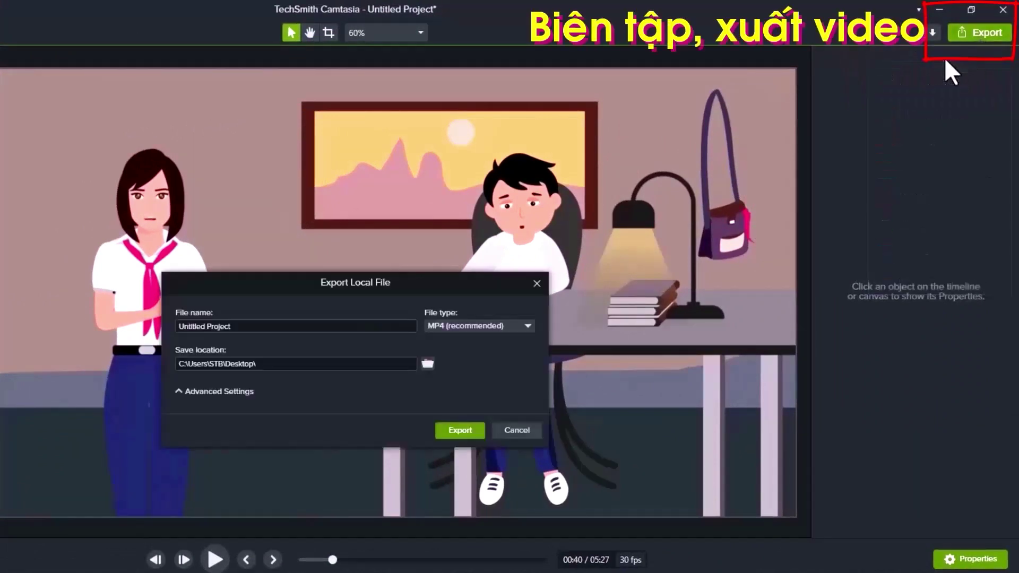
click(274, 326)
text(cl)
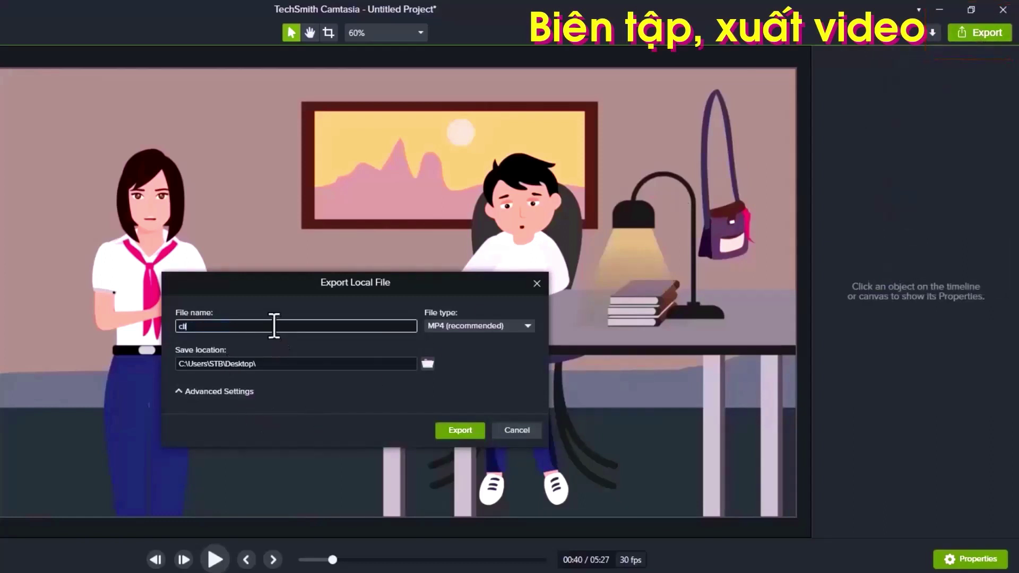